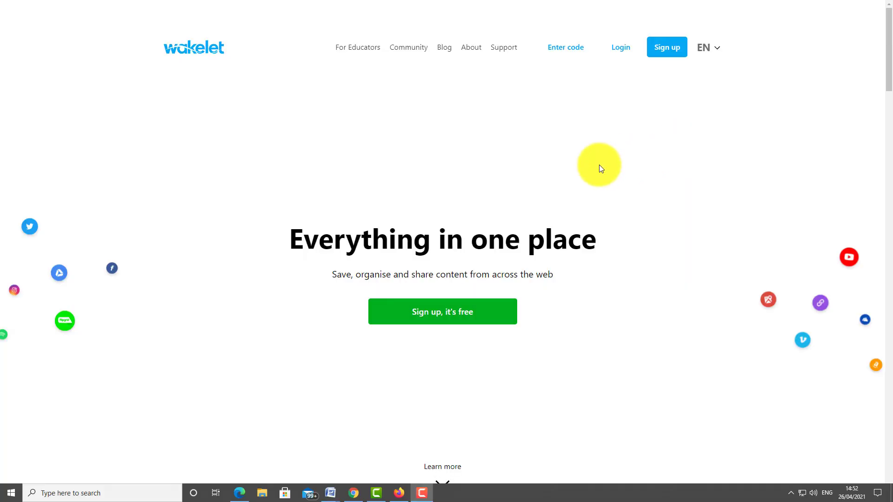
Step: Begin creating a free Wakelet account from the home page's 'Sign up, it's free' button
click(436, 317)
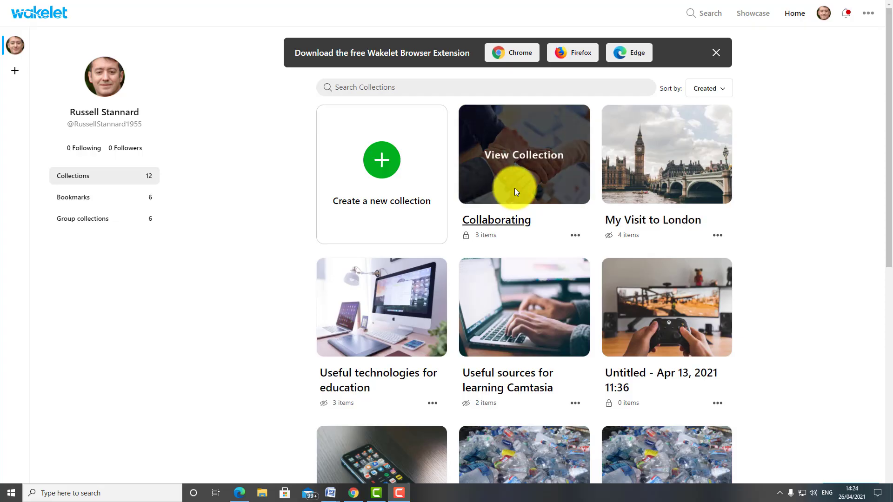
Step: Create a new collection with the stacked-hands photo from a 'collaboration' library search as its cover
click(381, 160)
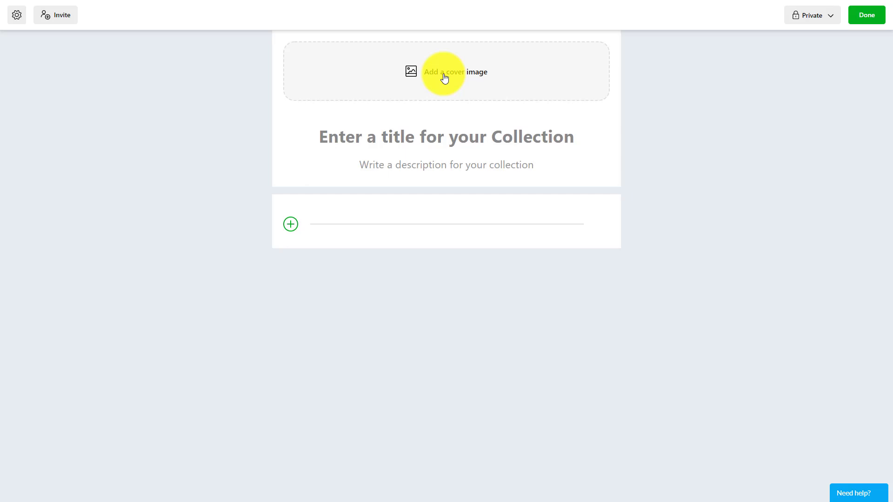
click(446, 77)
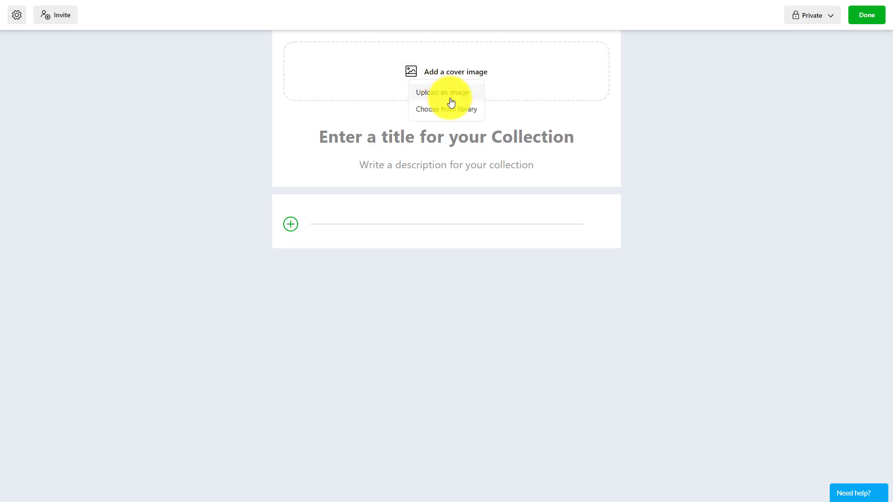
click(448, 95)
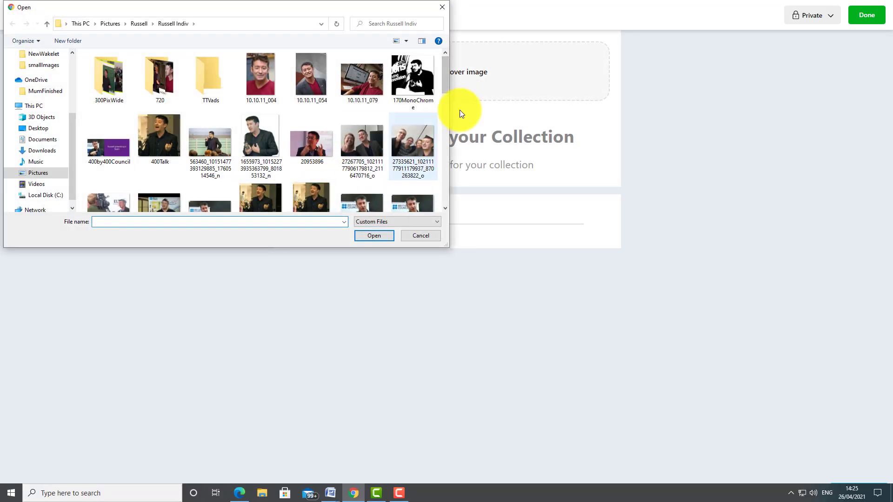
click(442, 8)
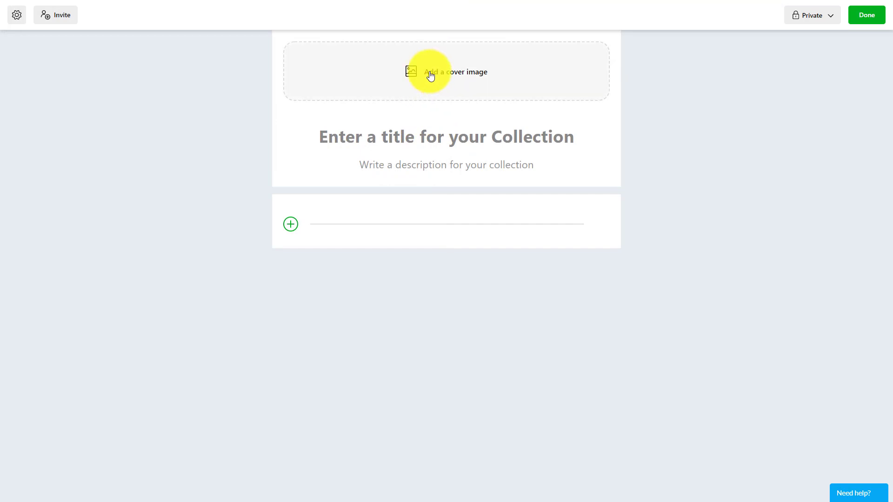
click(400, 78)
click(439, 109)
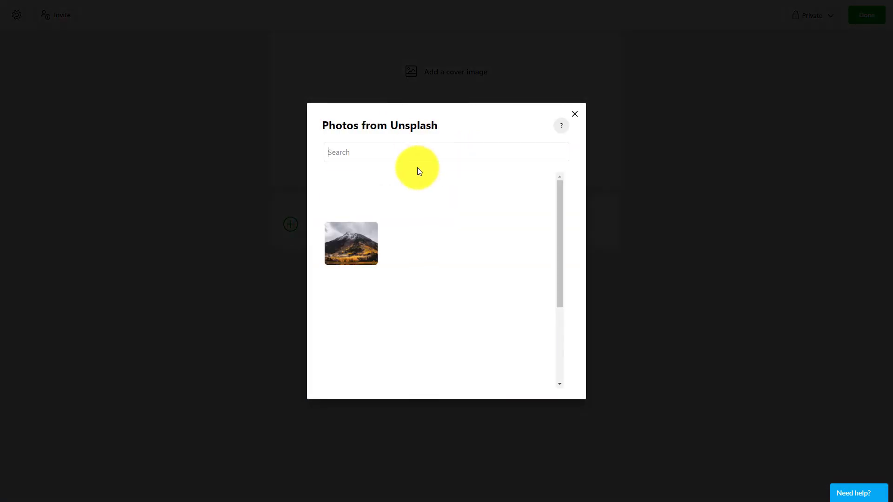
text(collab)
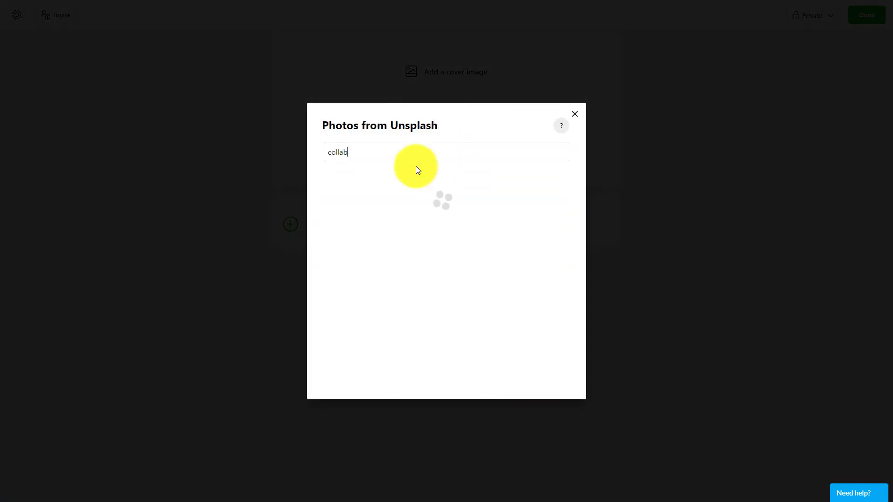
text(oration)
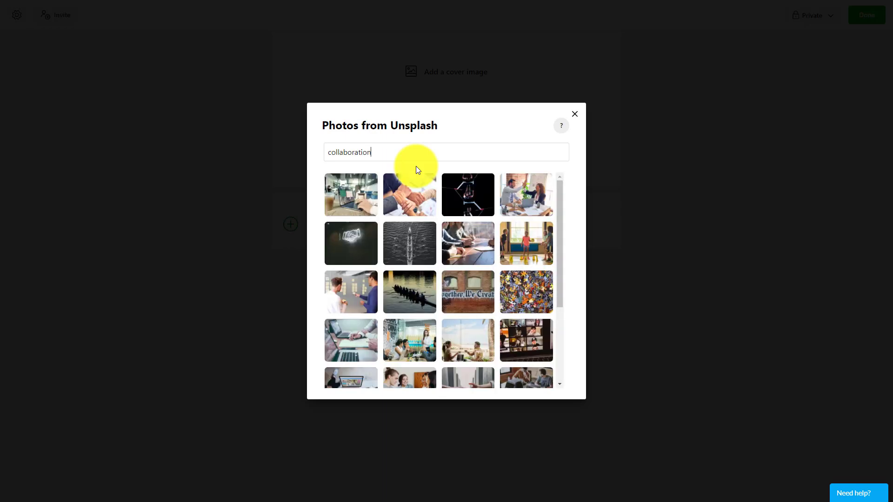
click(411, 200)
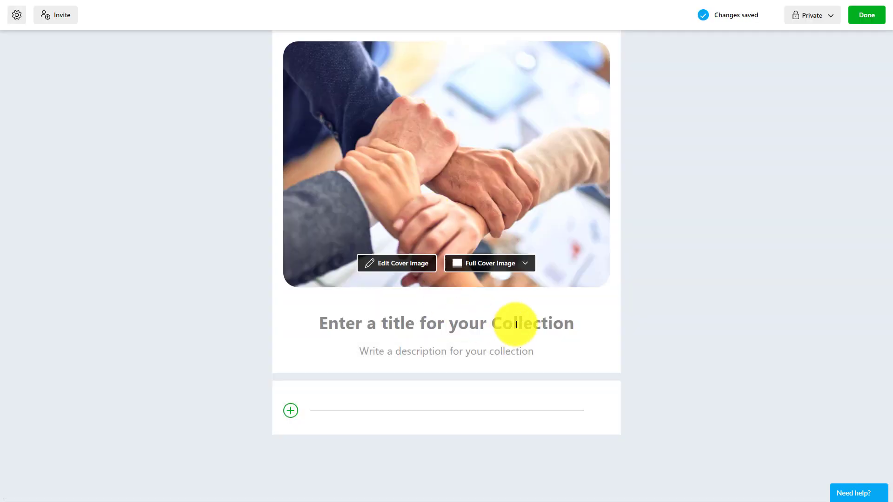
Step: Title the collection 'Colloboration' and paste in the description about studying in groups and collaboration
click(517, 325)
text(Collo)
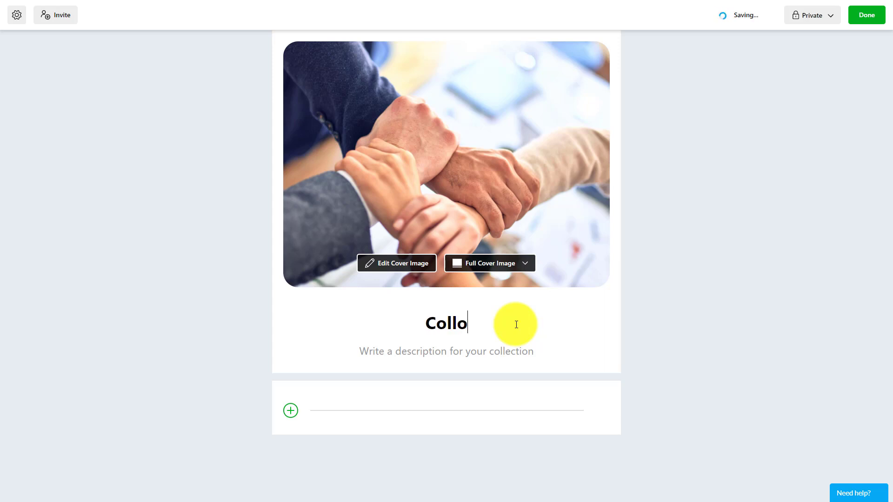
key(BackSpace)
text(aboration)
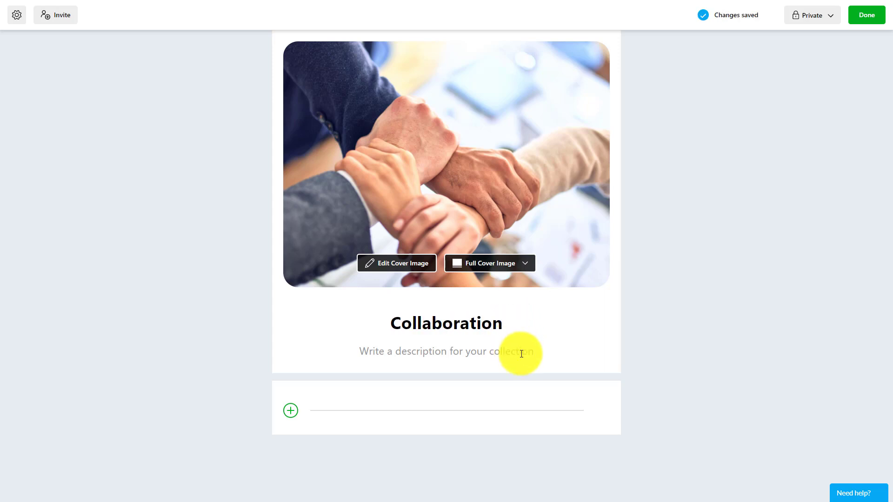
text(Talk about the benefits of studying in groups and collaboration)
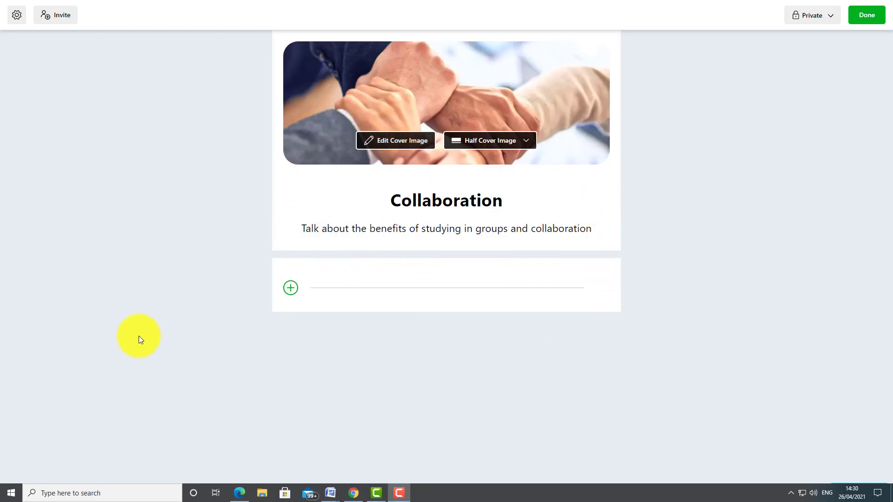
Step: Add a text note reading 'I think group work is a great way of increasing group dynamics.'
click(289, 288)
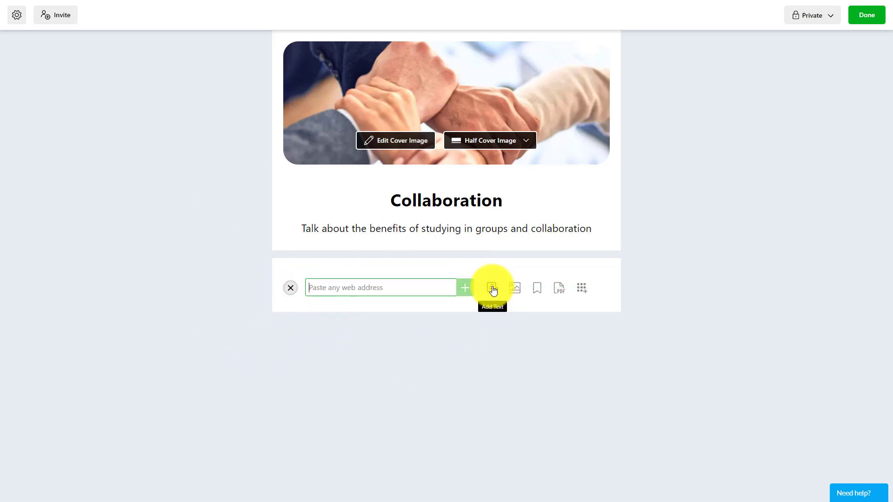
click(492, 288)
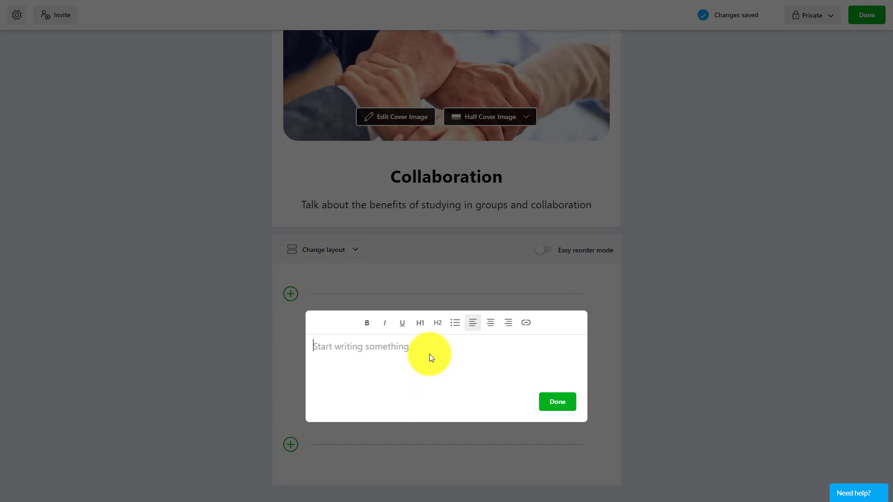
text(I think group work is a great way of increasing group dynamics.)
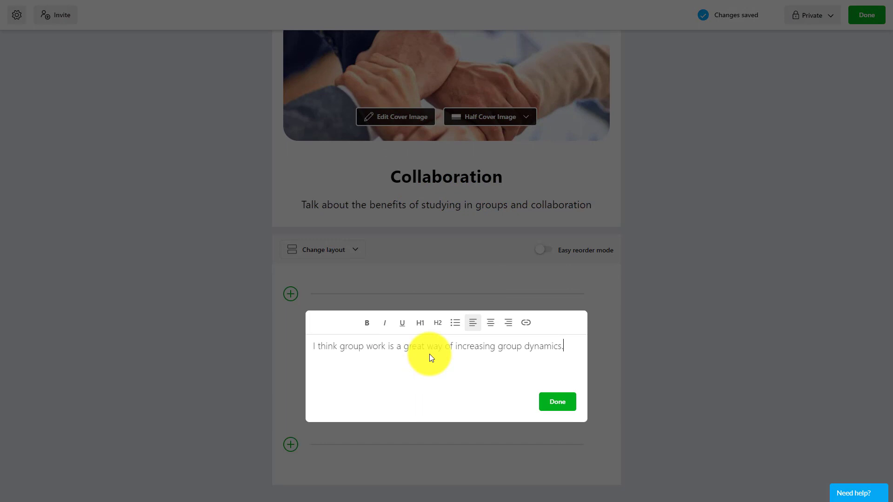
click(562, 406)
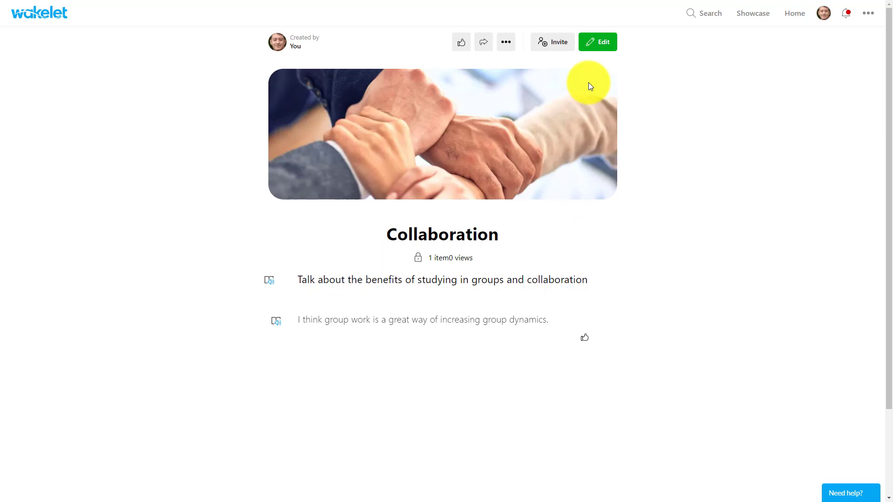
Step: Copy the contributor invite link, check the username-or-email invite option, then close the Invite dialog
click(555, 46)
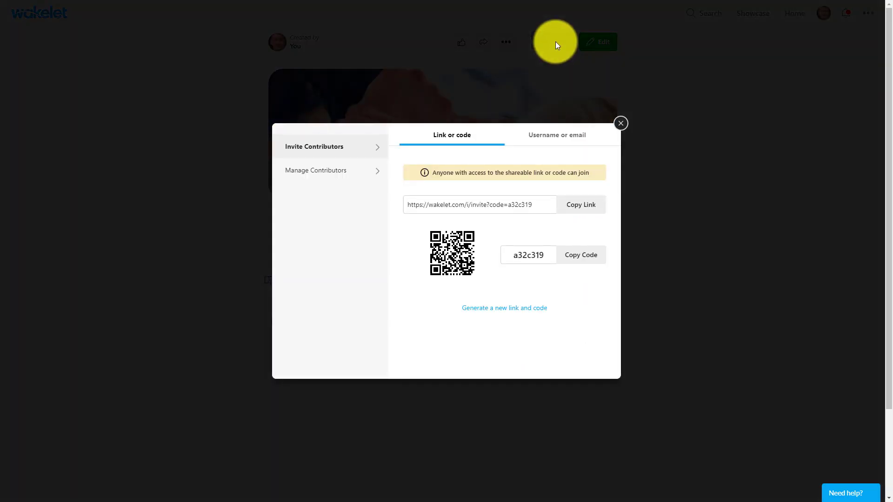
click(585, 208)
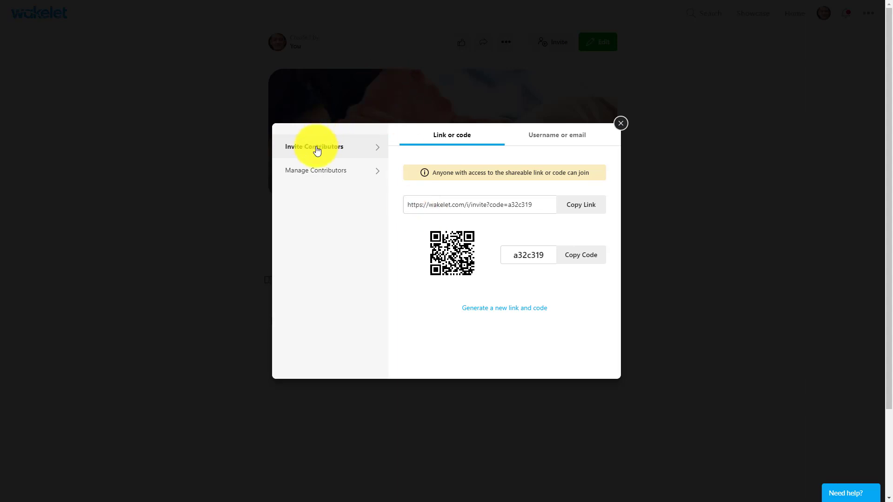
click(556, 138)
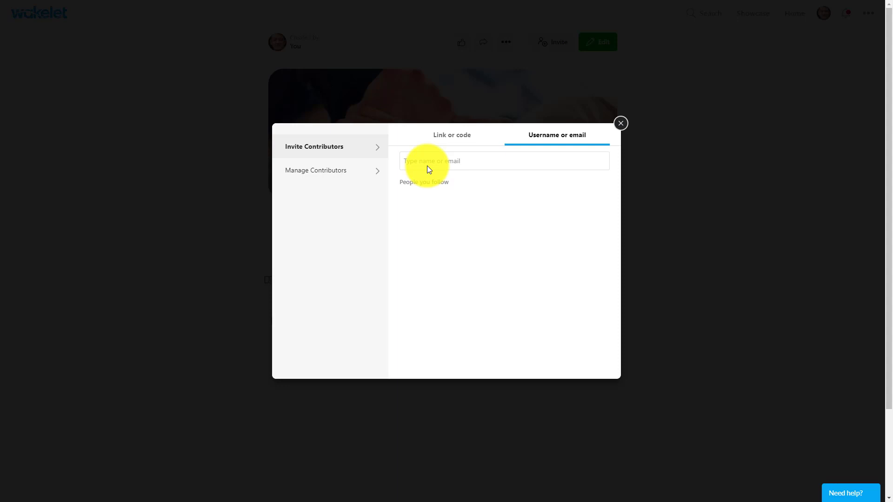
click(620, 123)
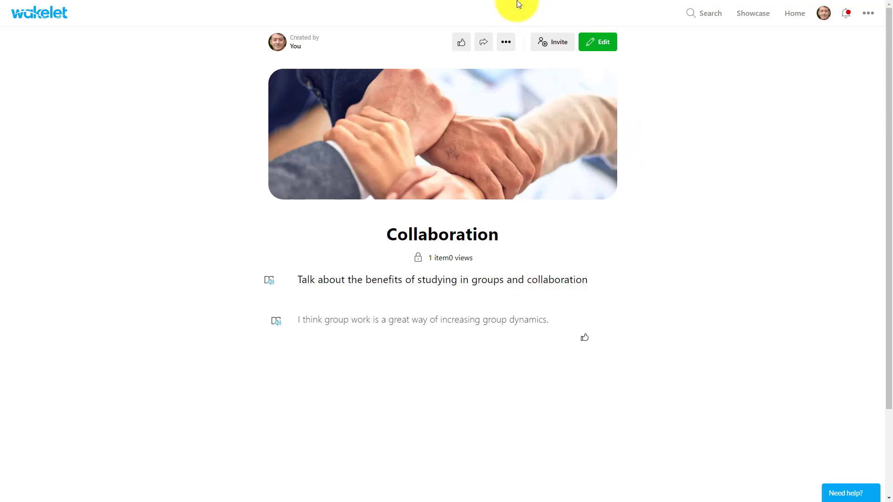
click(564, 43)
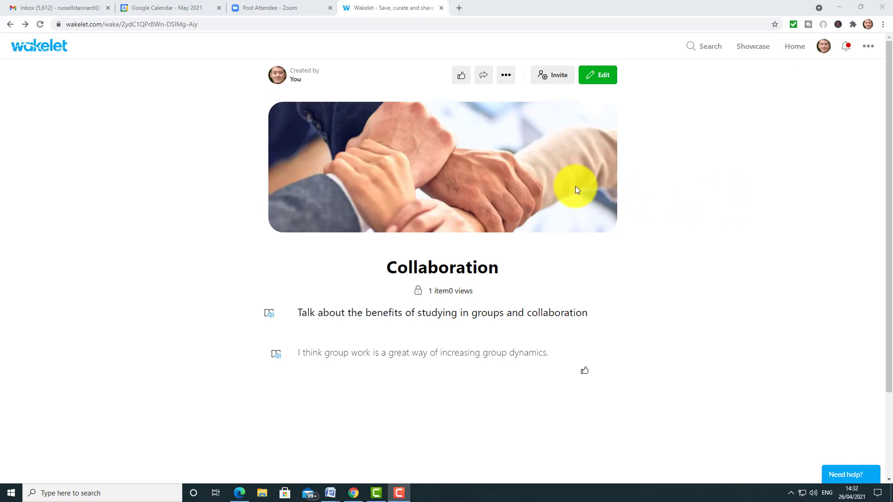
click(598, 79)
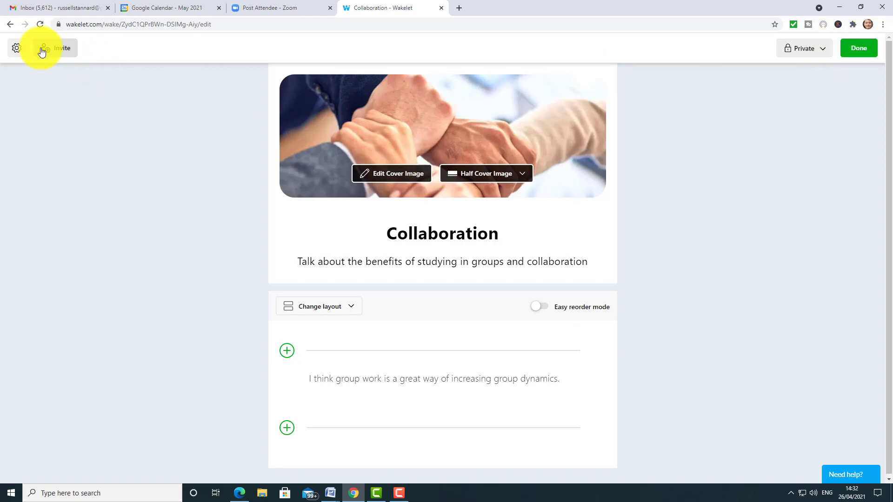
click(18, 52)
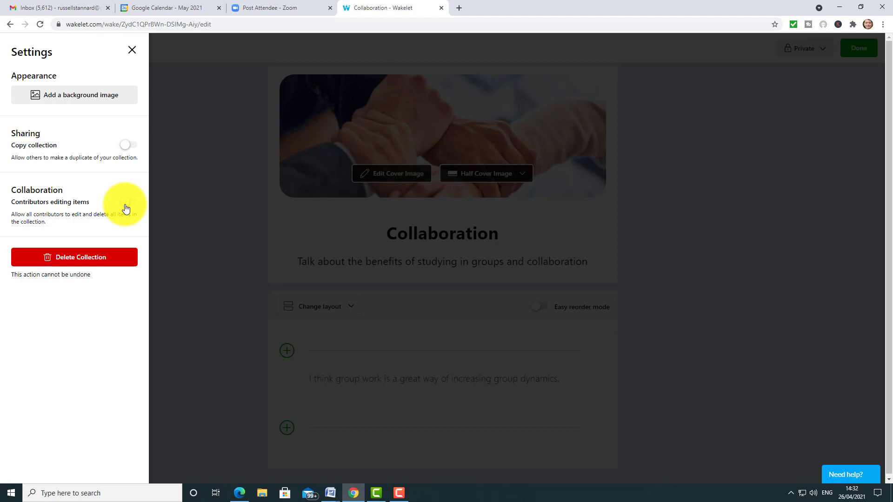
click(132, 52)
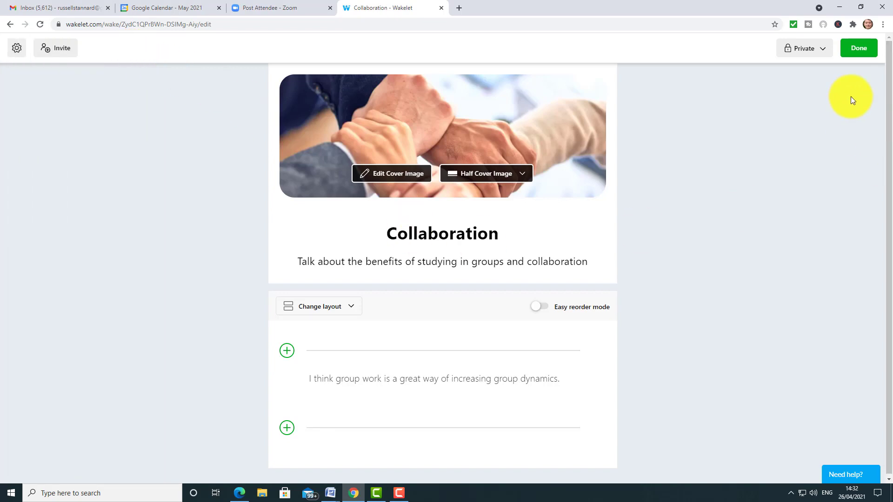
click(855, 51)
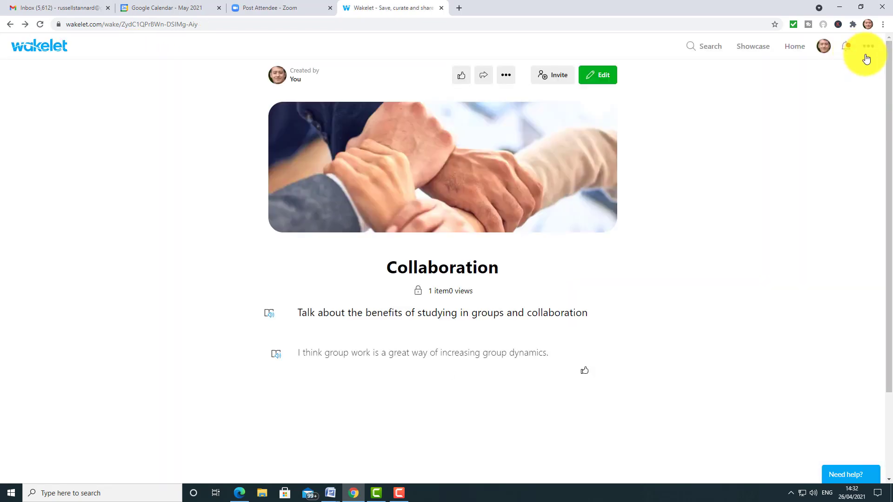
Step: Copy the Collaboration collection's contributor invite link from the Invite Contributors dialog
click(553, 75)
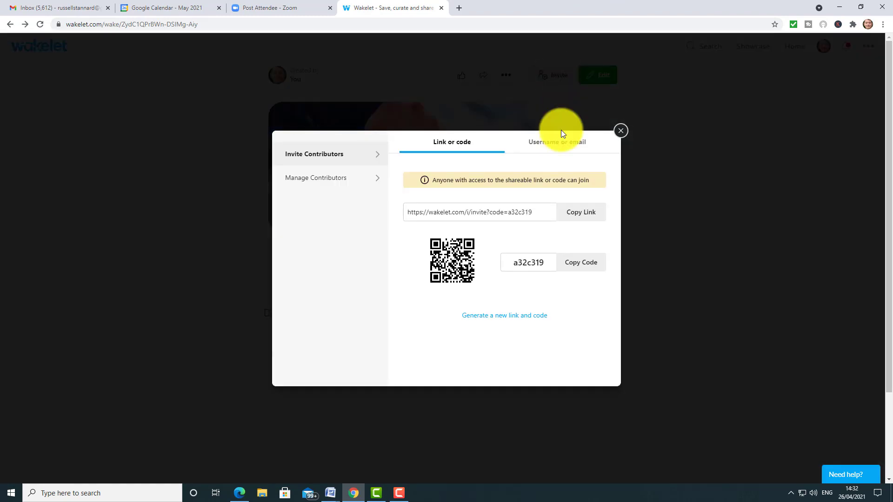
click(582, 216)
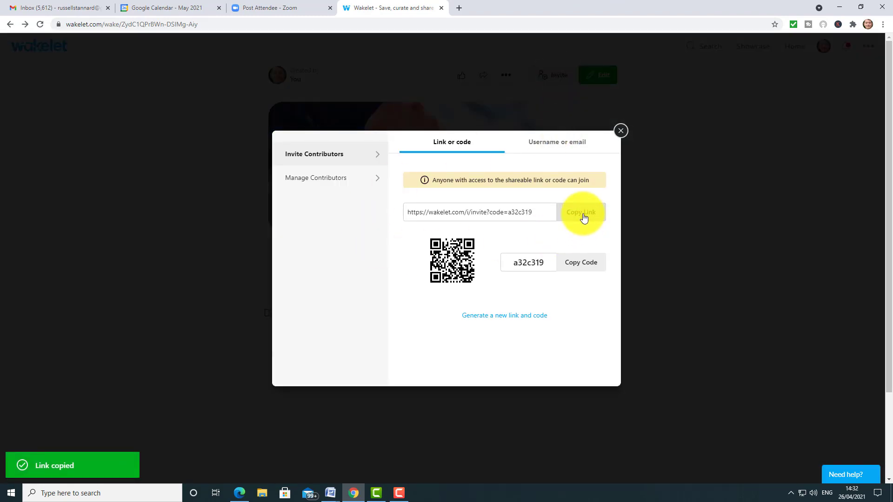
click(620, 131)
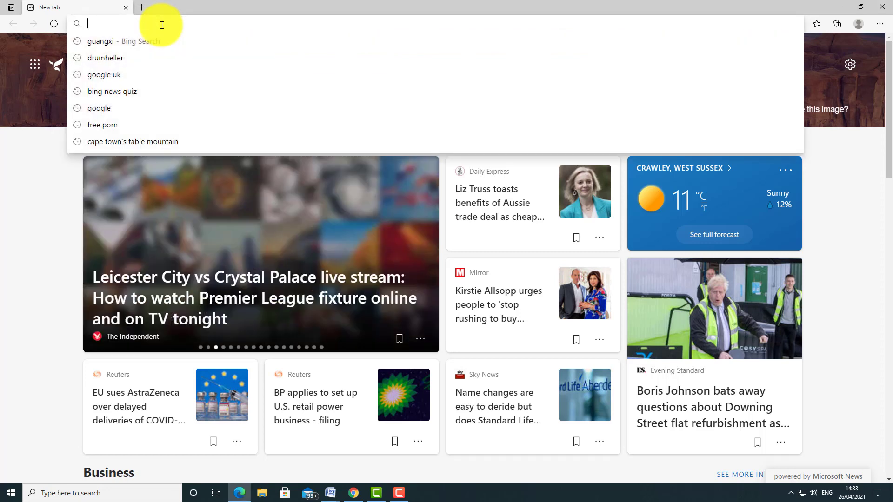
Step: Open the pasted invite link in Edge and join by entering a contributor display name
key(ctrl+v)
key(Return)
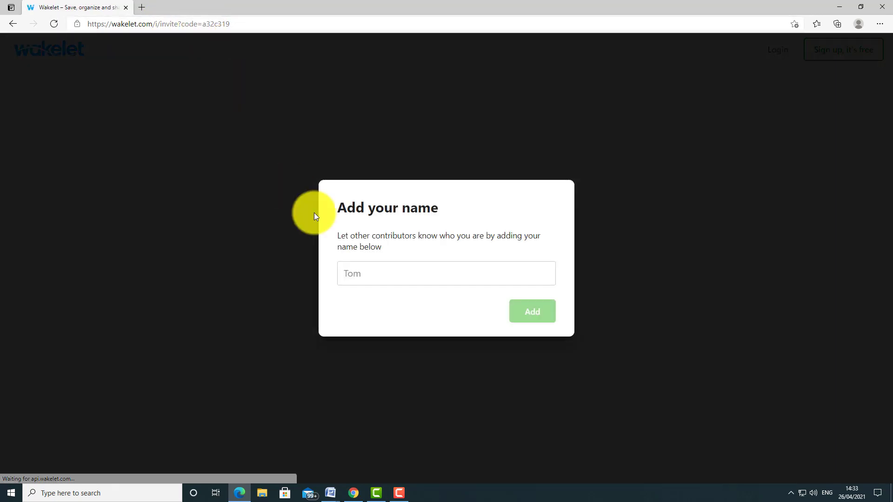
click(383, 273)
text(Fred)
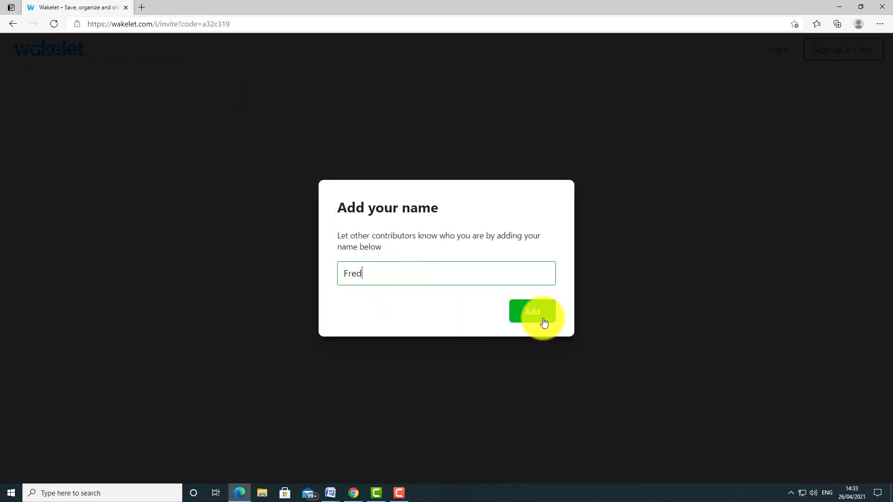
click(531, 312)
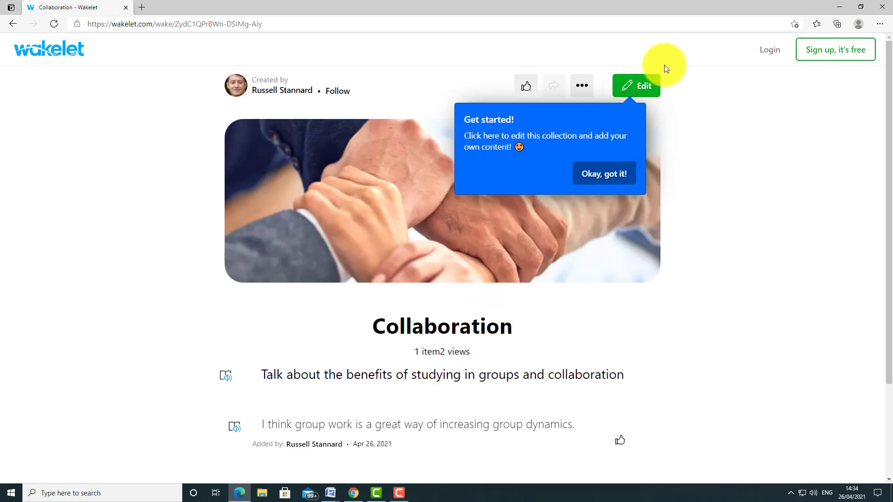
Step: Add a second text item below the first saying group work brings different ideas and opinions
click(645, 87)
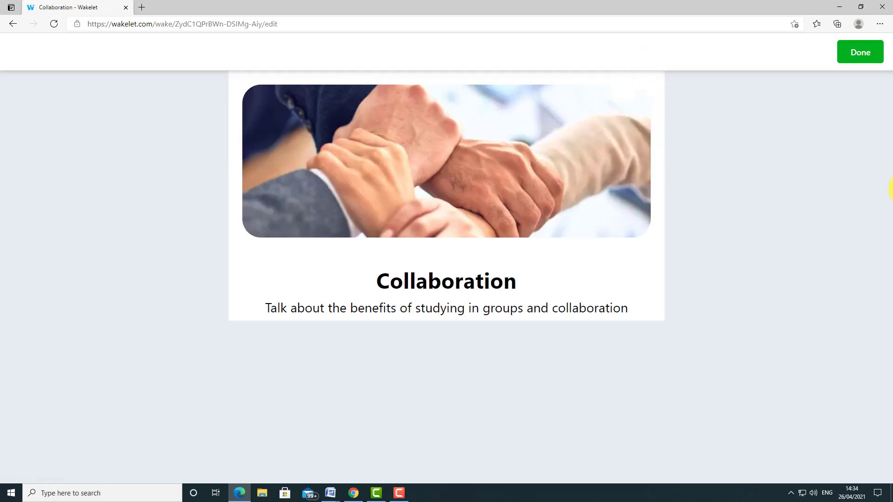
drag(888, 163, 889, 293)
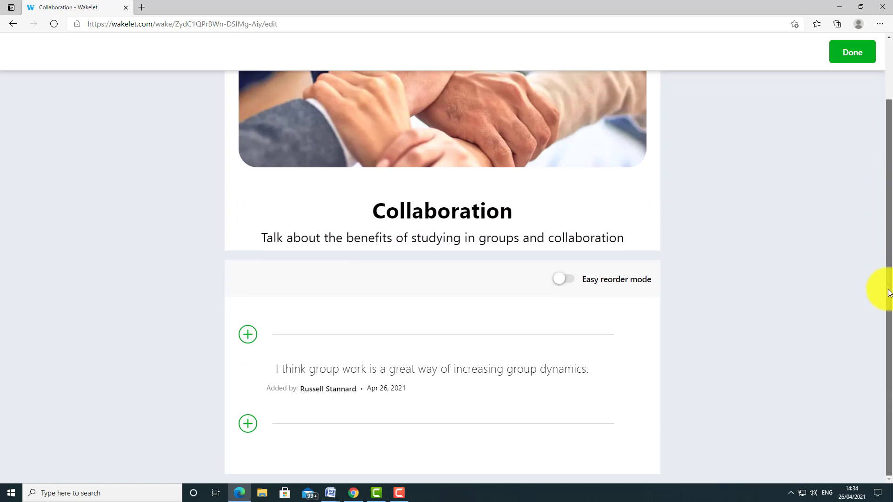
click(248, 425)
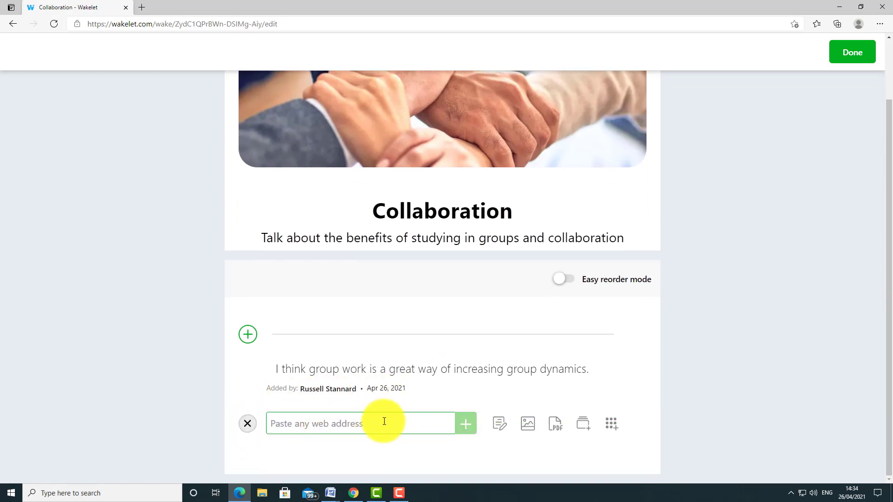
click(499, 424)
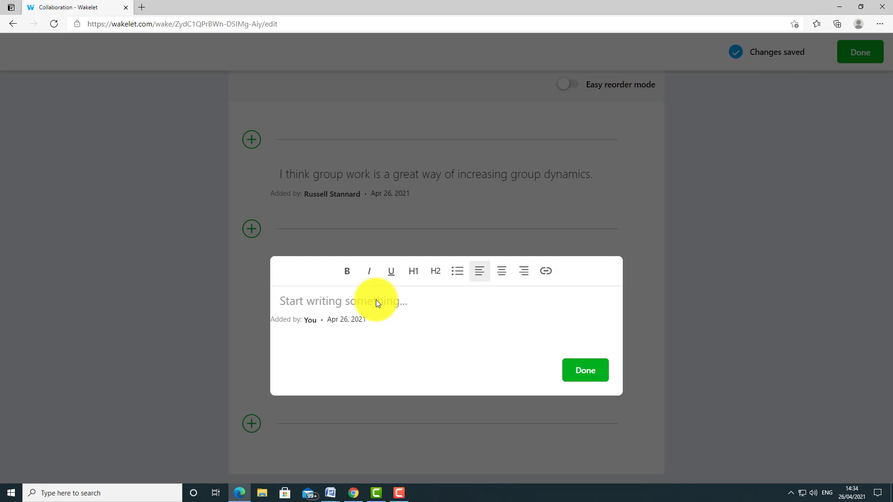
key(ctrl+v)
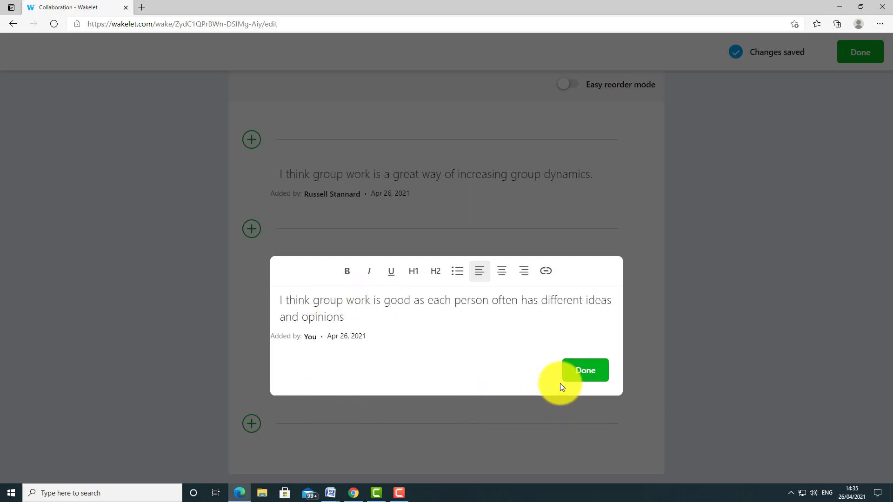
click(582, 375)
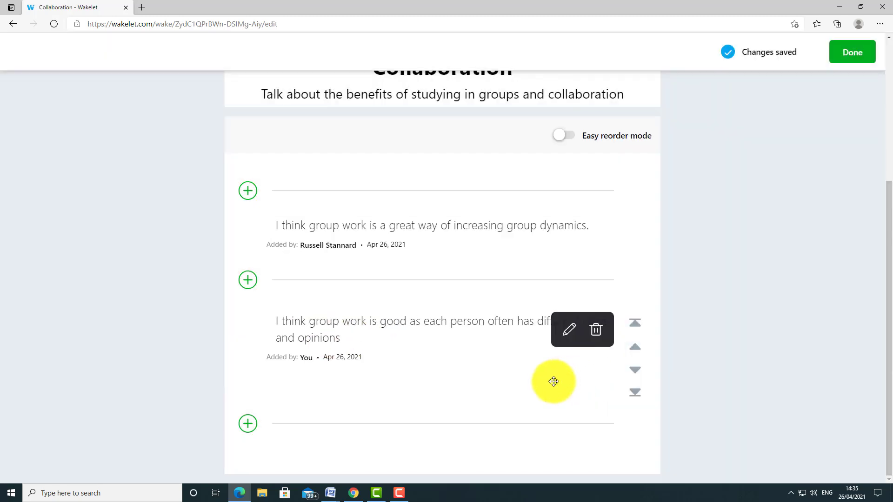
scroll(324, 360, up, 1)
scroll(377, 313, down, 1)
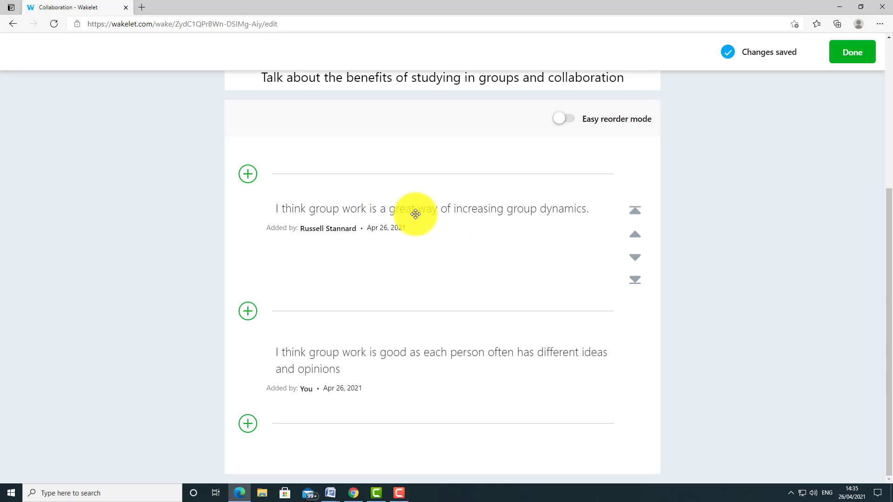
scroll(335, 345, up, 1)
mouse_move(466, 369)
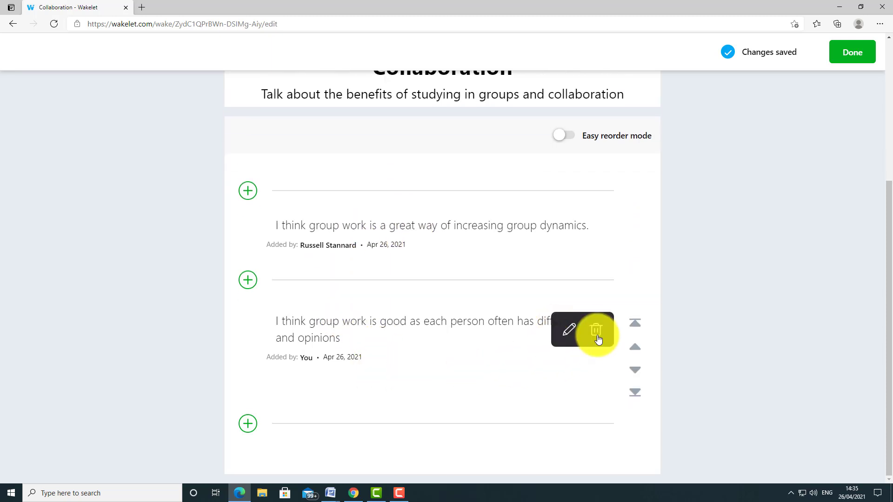
scroll(392, 222, up, 1)
scroll(392, 222, down, 1)
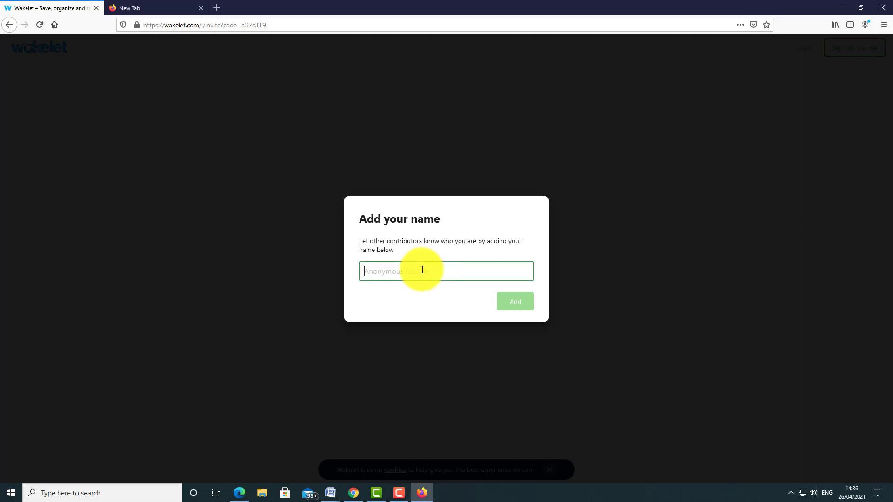
Step: In Firefox, join under a second student's display name and switch the collection into edit mode
text(Mary)
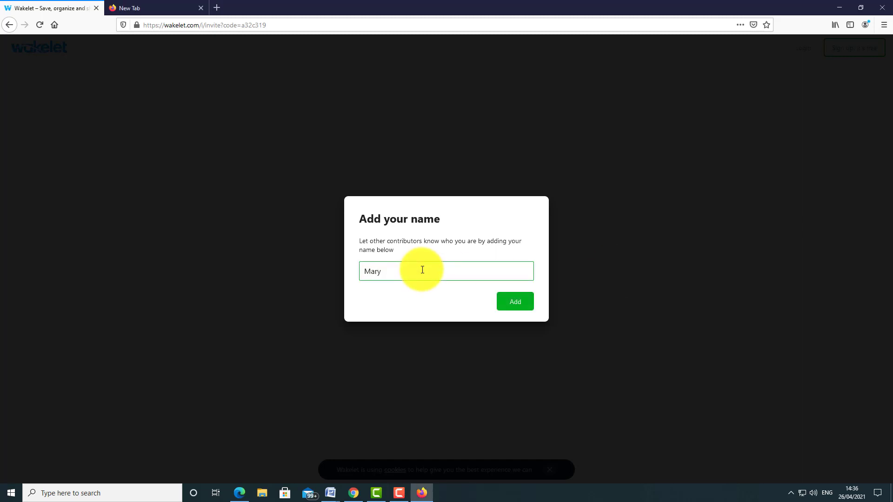
click(518, 301)
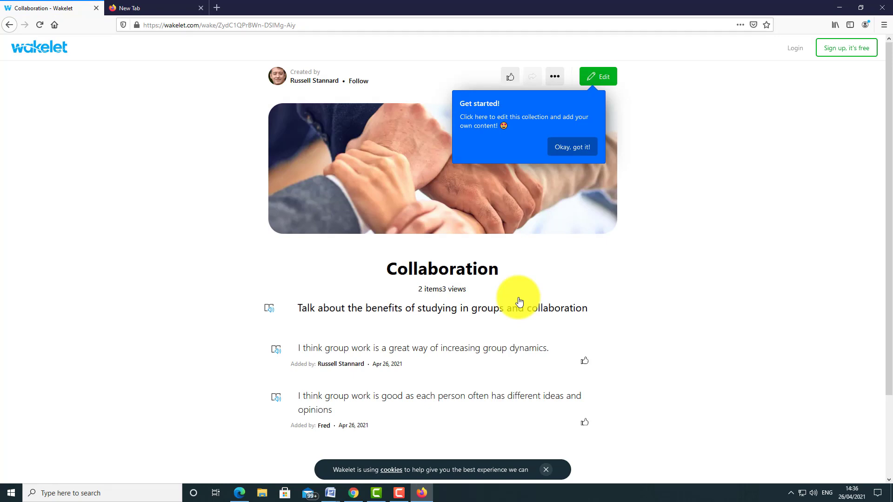
click(602, 81)
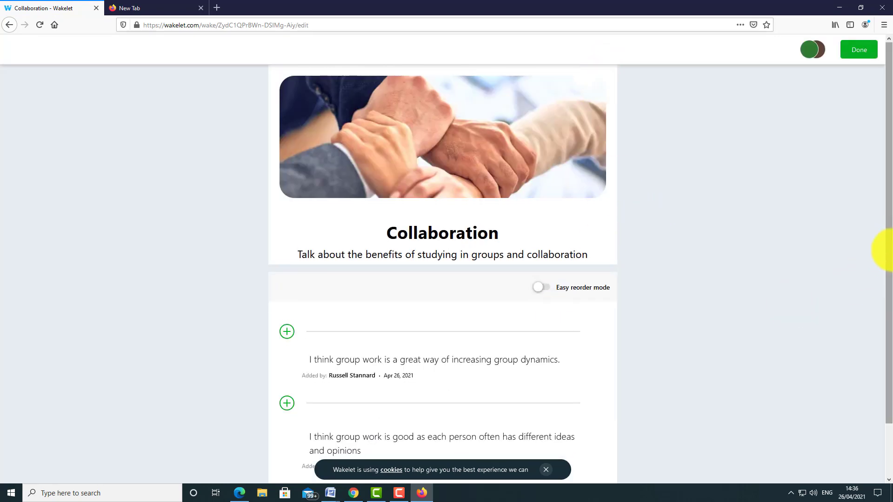
drag(888, 251, 888, 348)
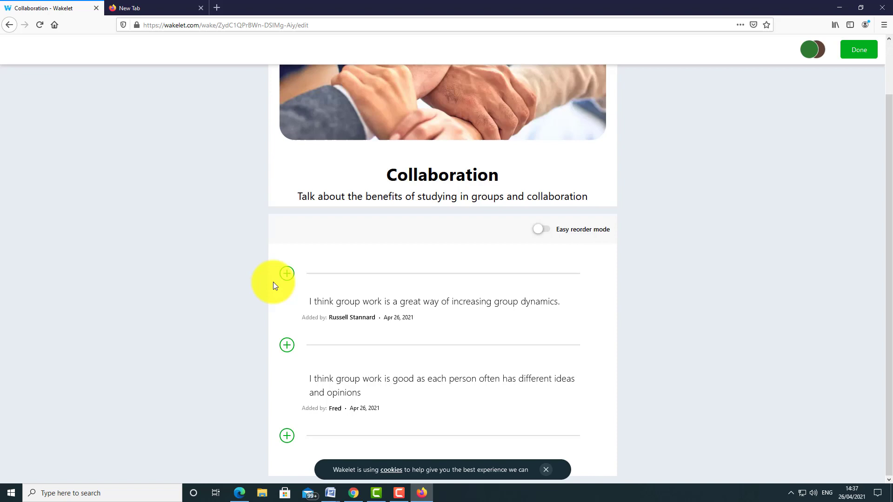
Step: Add a new text item at the top reading 'This is a good video'
click(285, 275)
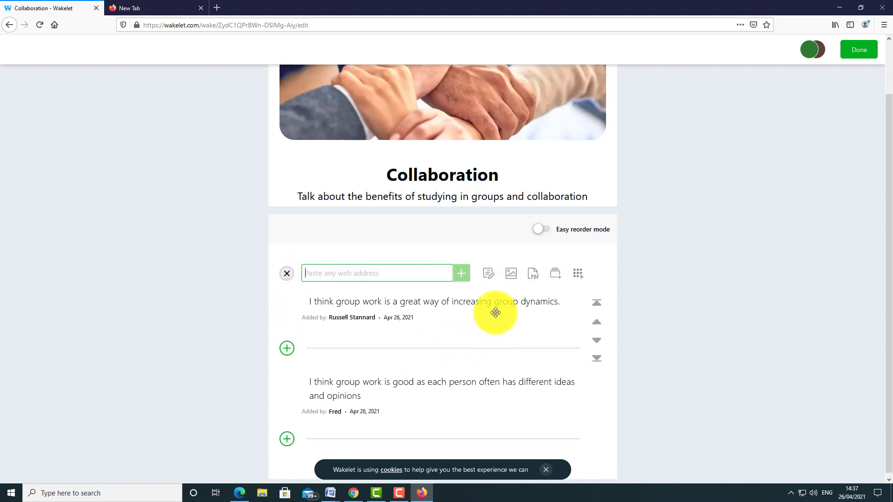
click(491, 276)
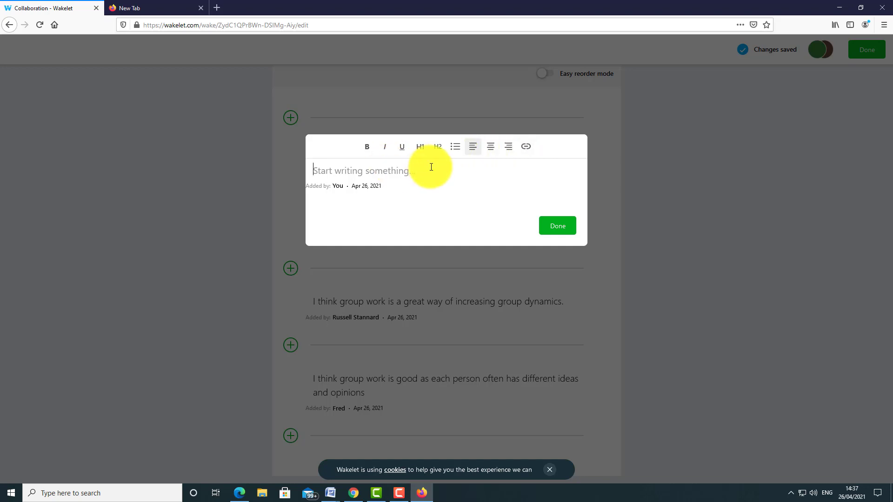
text(This is )
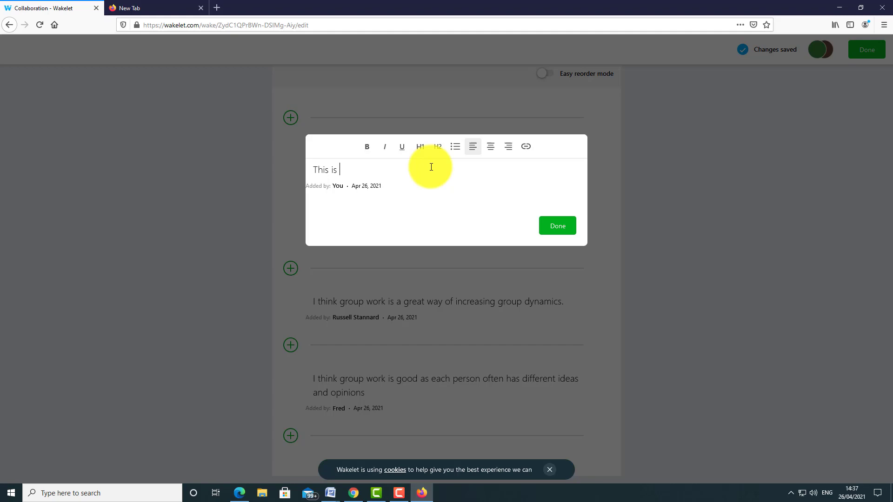
text(a good video)
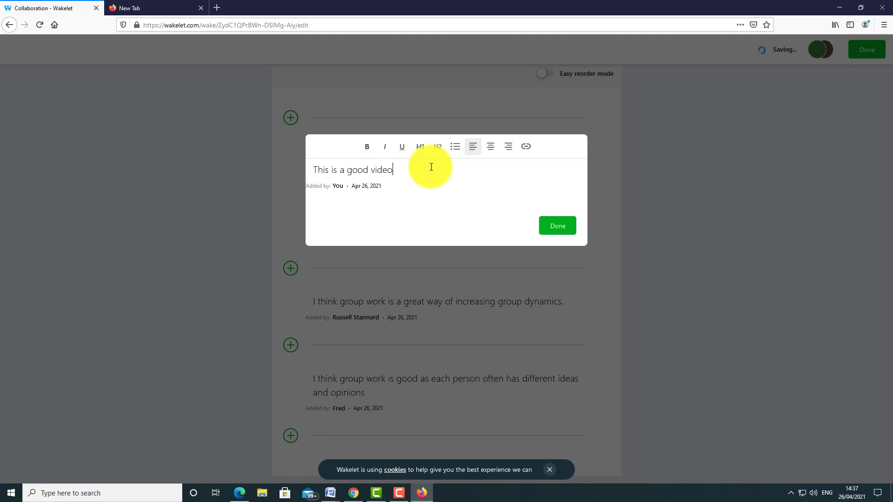
Step: Copy the YouTube video's web address from the other browser window
key(alt+Tab)
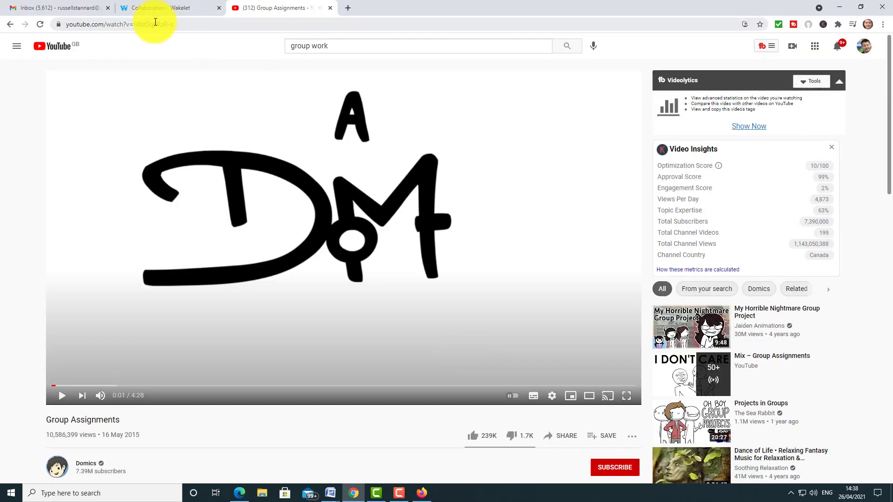
click(155, 22)
right_click(149, 22)
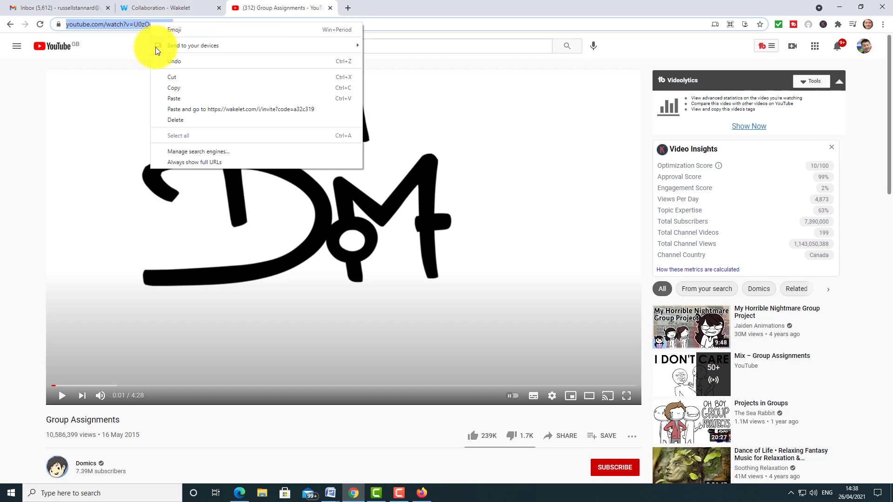
click(175, 88)
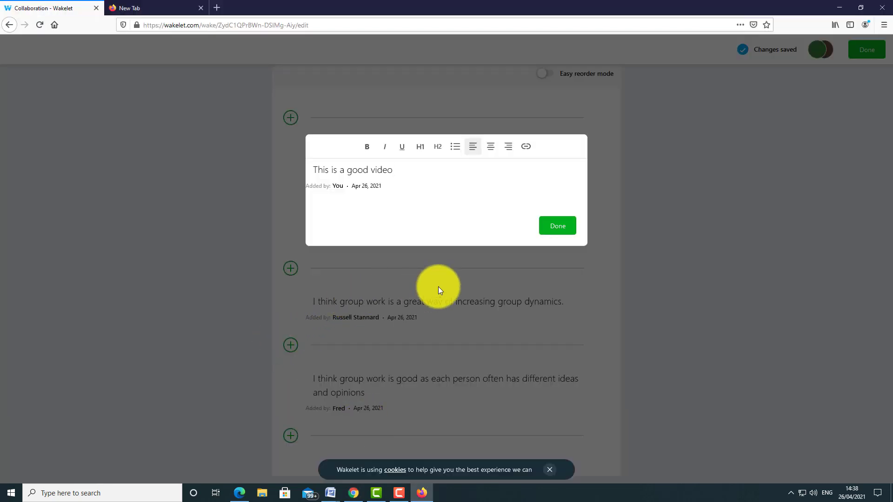
Step: Insert the YouTube link after the text, separated by a space, and finish the item
click(525, 148)
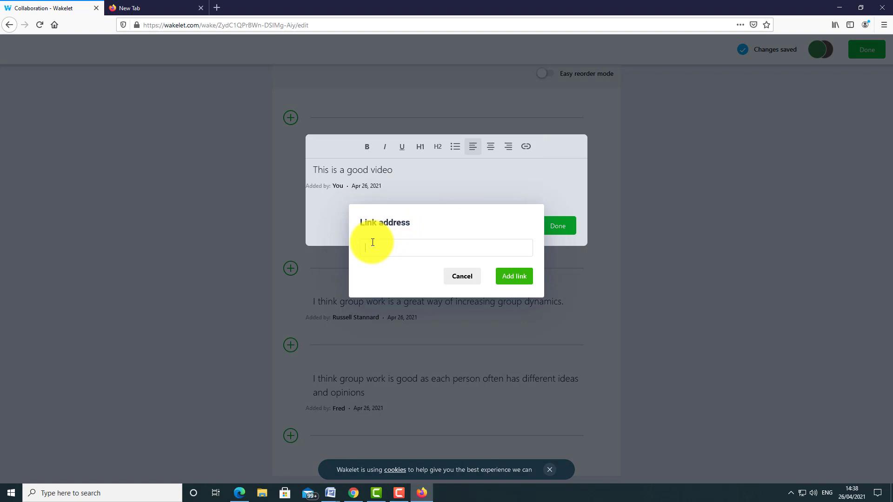
text(https://www.youtube.com/watch?v=U0zOqSRzR-s)
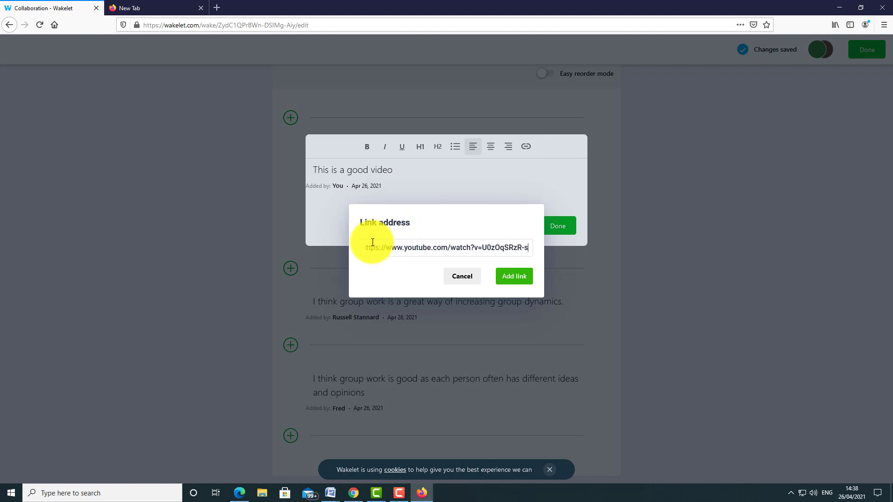
click(513, 277)
click(446, 213)
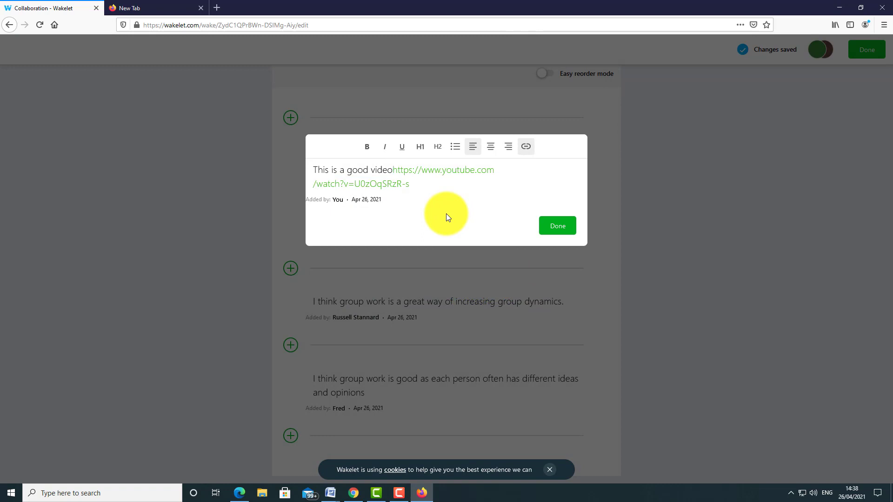
click(393, 170)
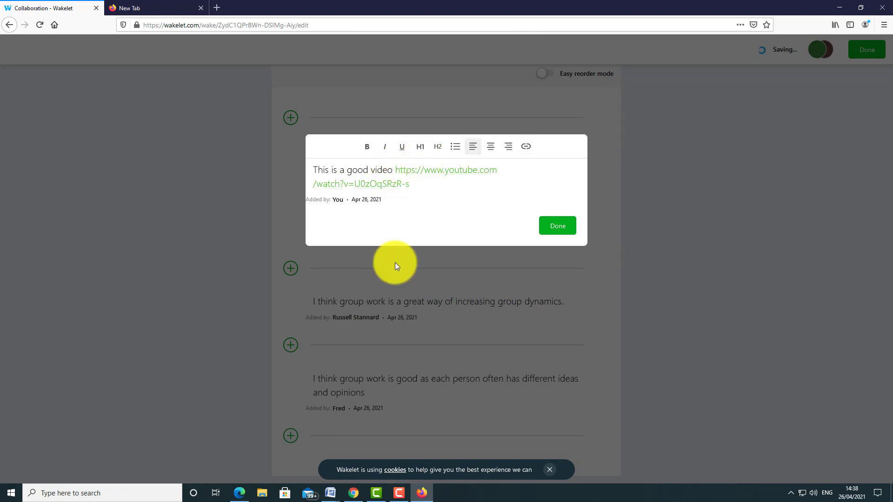
click(552, 228)
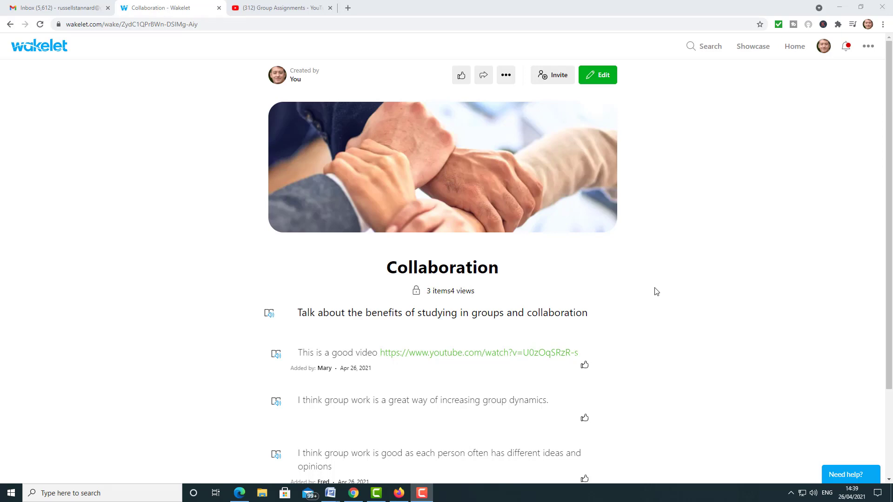
Step: Scroll through the Collaboration collection's three contributions, including the YouTube link note
scroll(651, 289, down, 2)
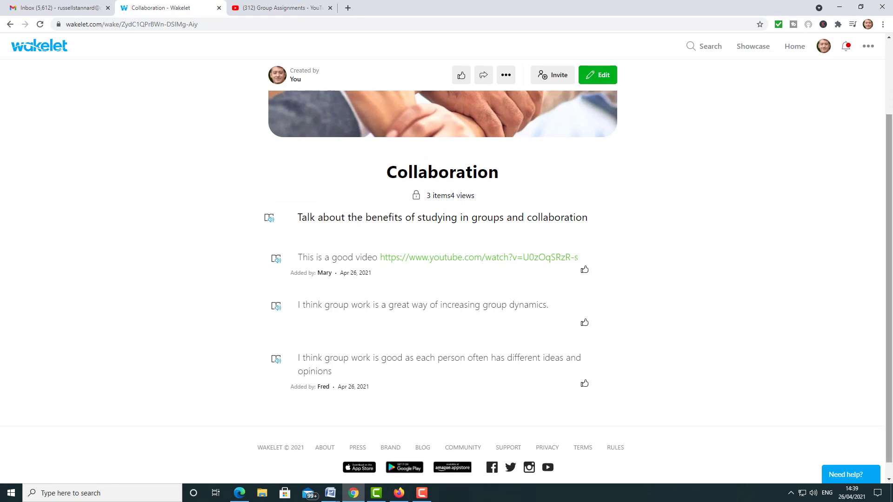
scroll(891, 134, up, 2)
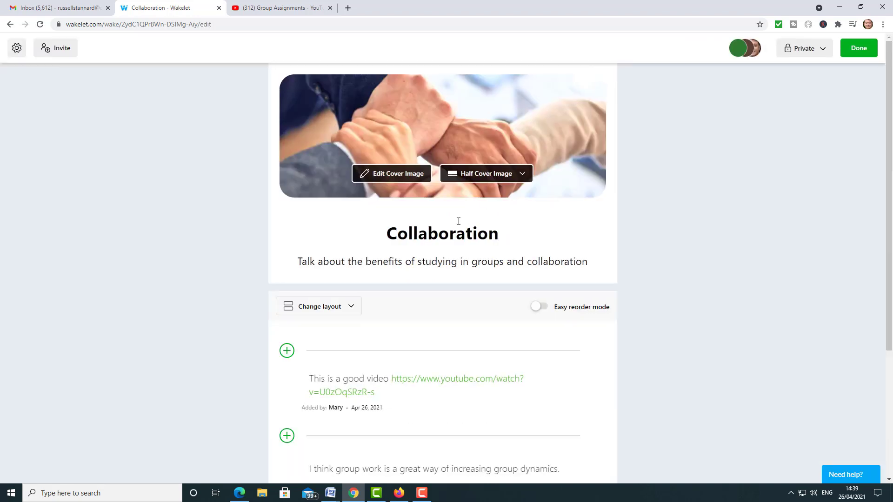
Step: Preview the collection in Grid and Mood Board layouts, then return to Media View
scroll(434, 265, down, 2)
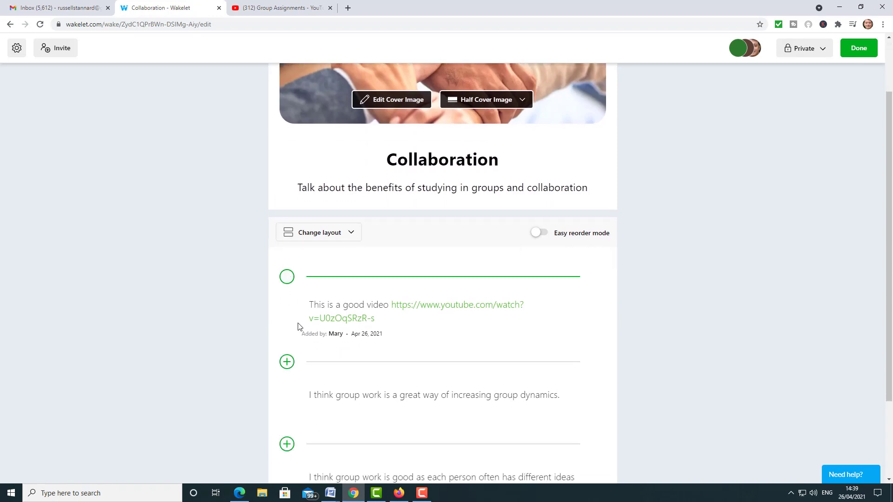
click(352, 234)
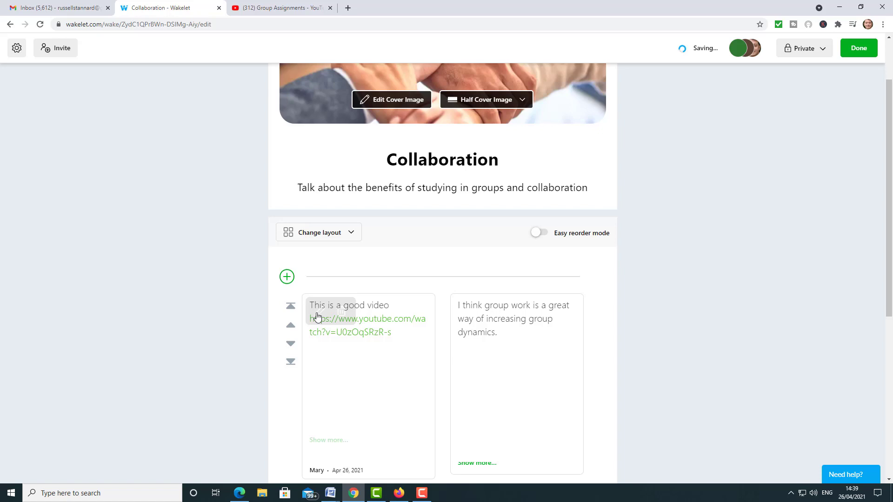
drag(889, 254, 888, 363)
scroll(419, 231, up, 2)
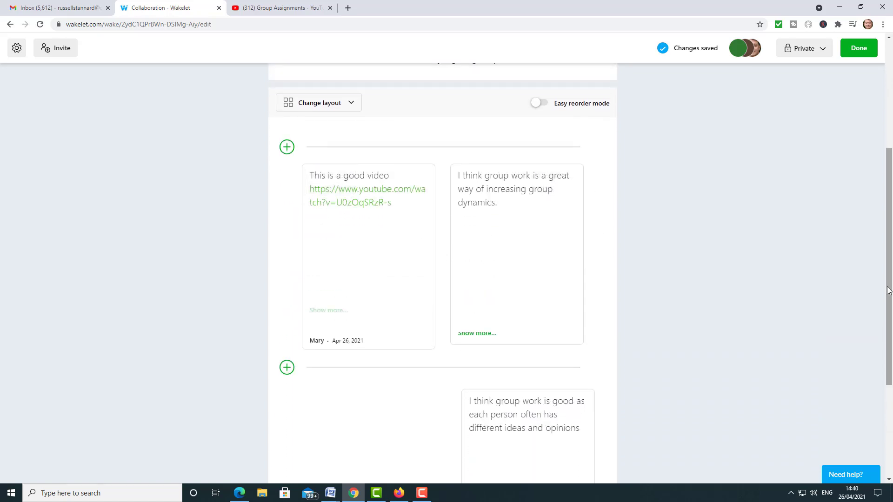
drag(888, 291, 890, 169)
click(352, 289)
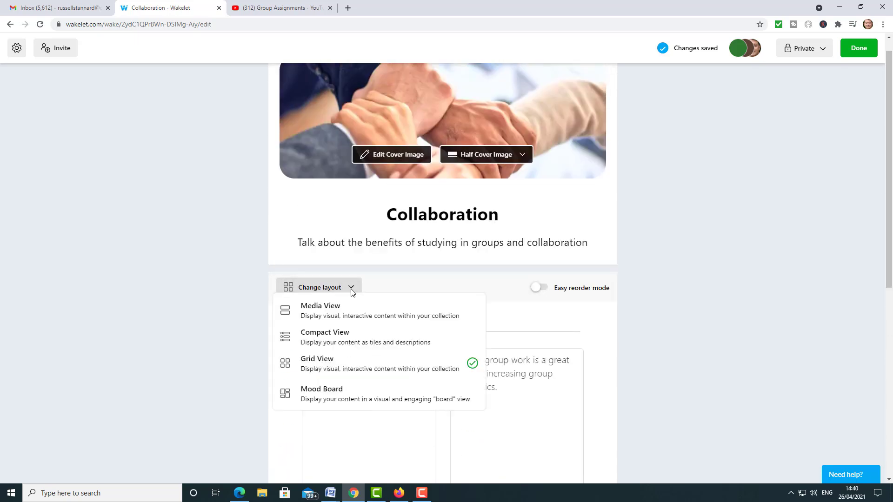
click(323, 391)
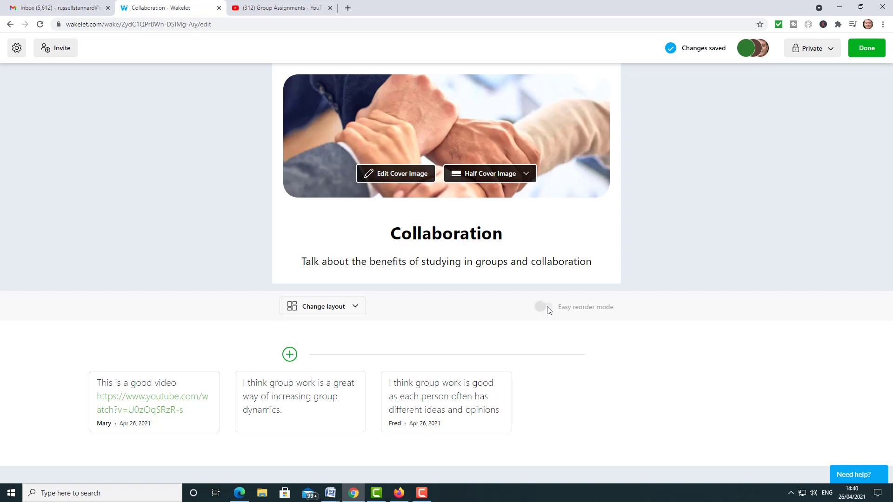
click(355, 307)
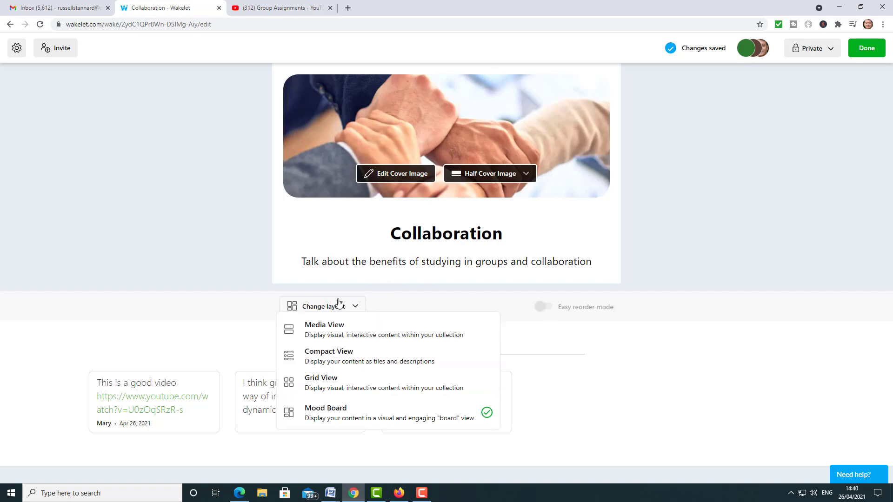
click(333, 335)
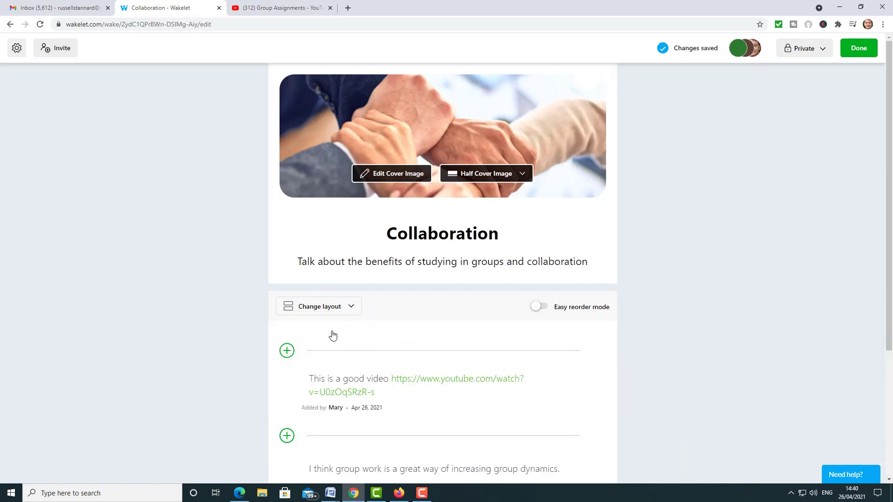
Step: With Easy reorder on, drag the 'This is a good video' card below the group dynamics comment
click(544, 308)
scroll(350, 319, down, 2)
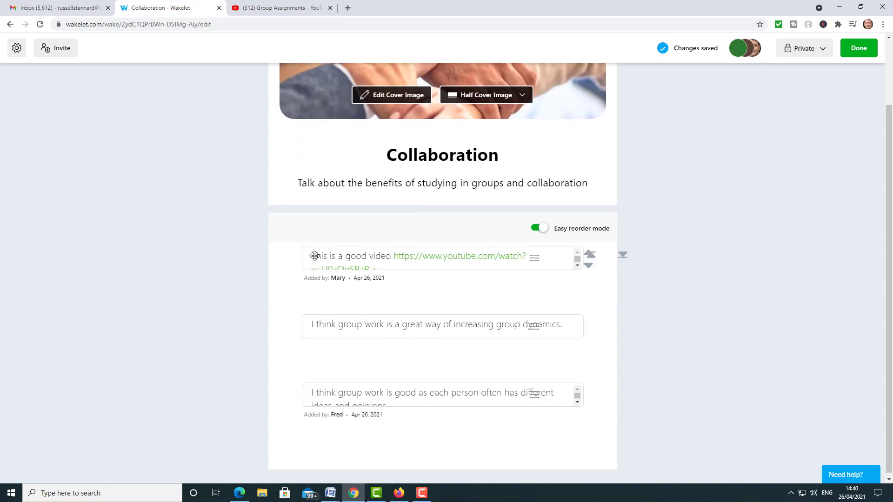
drag(314, 256, 314, 332)
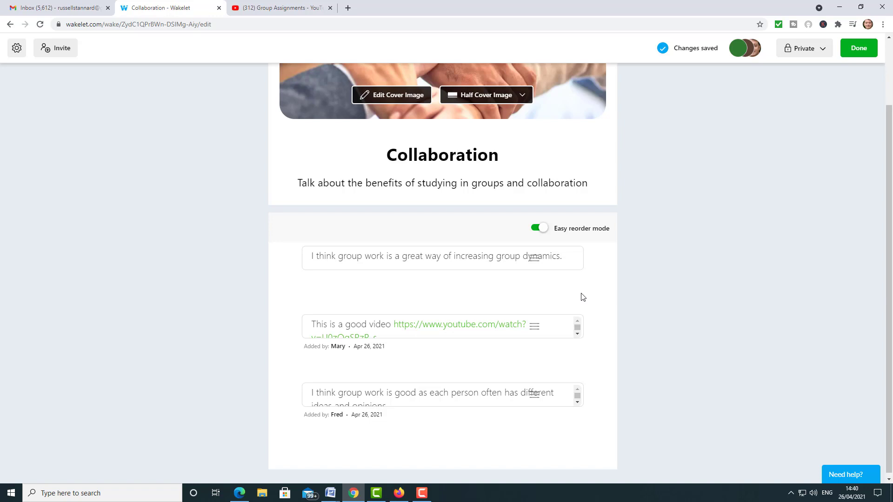
click(828, 55)
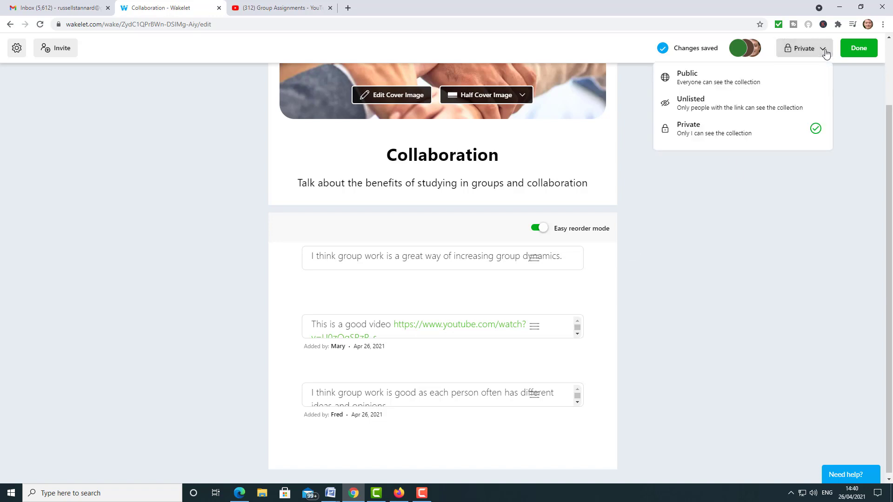
Step: Change visibility from Private to Unlisted, click Done, then select and copy the share link
click(700, 104)
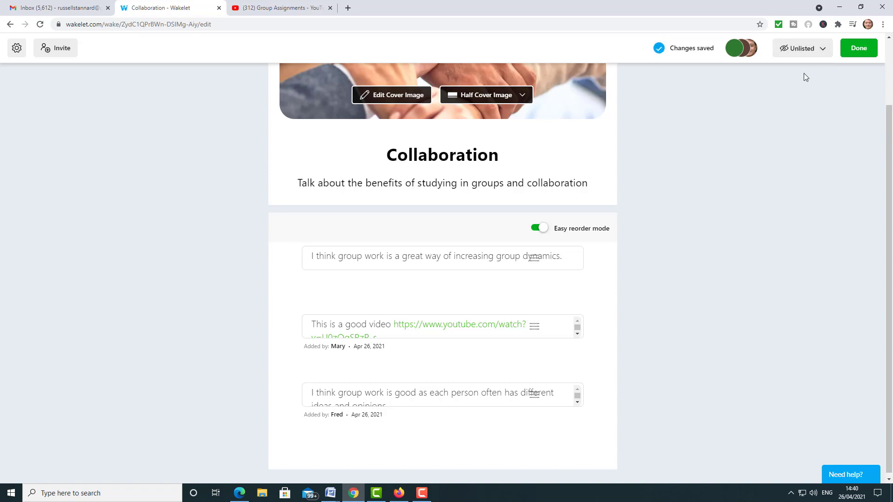
click(861, 49)
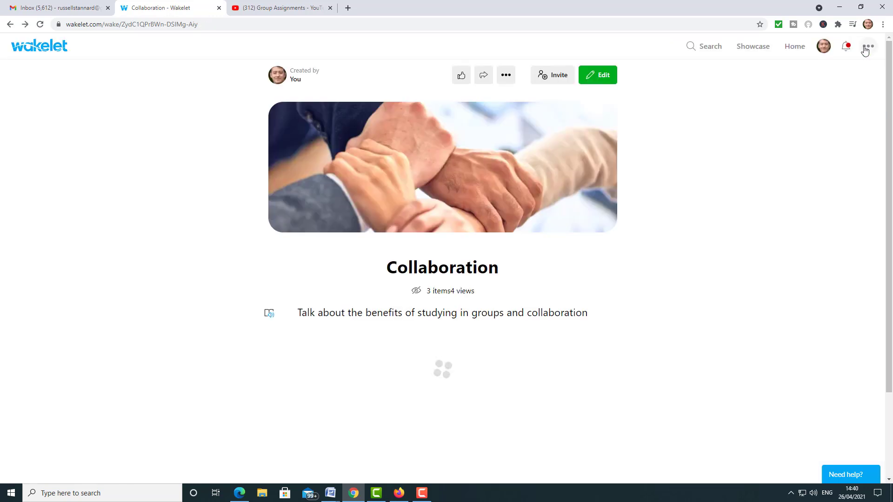
click(482, 76)
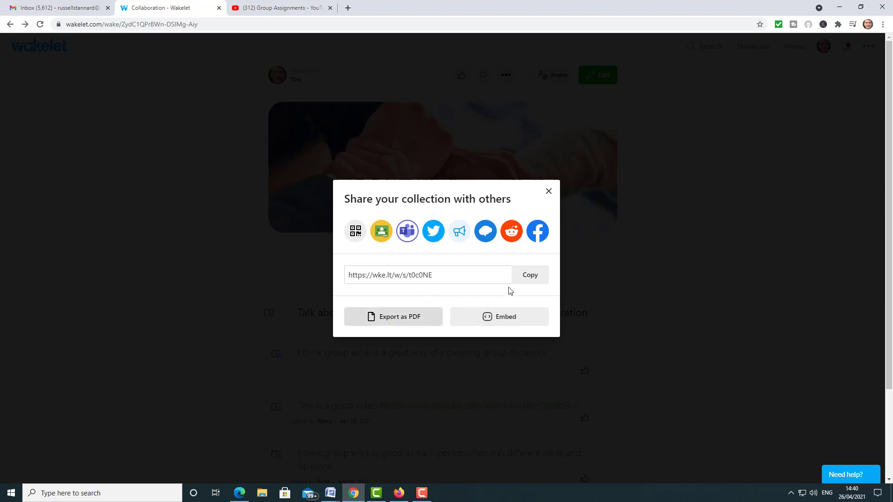
click(444, 278)
drag(444, 277, 326, 277)
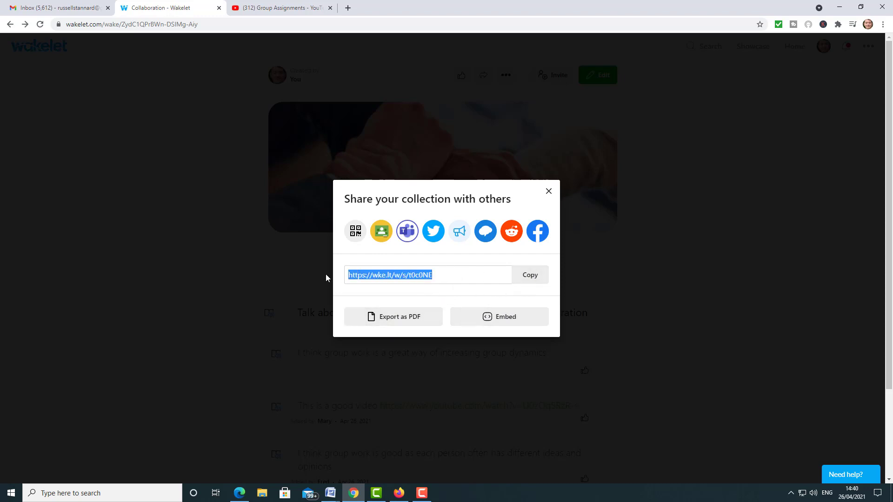
click(535, 278)
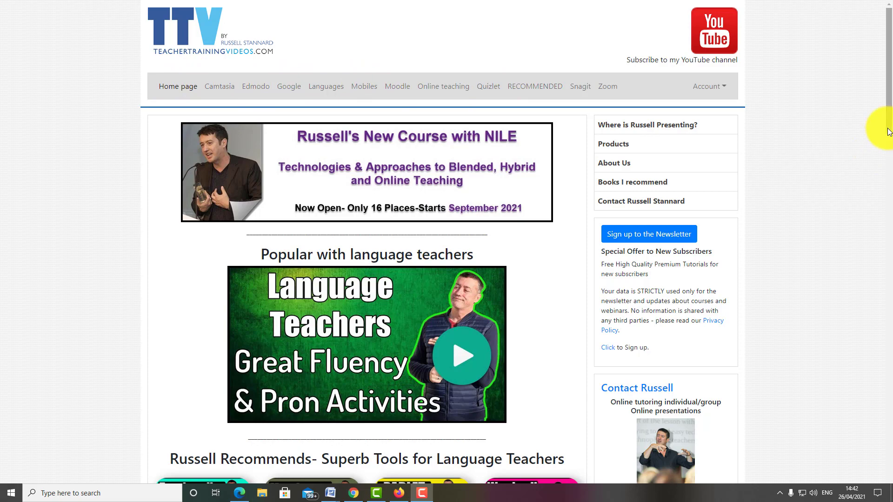
mouse_move(888, 125)
mouse_down()
mouse_move(889, 225)
mouse_move(889, 120)
mouse_up()
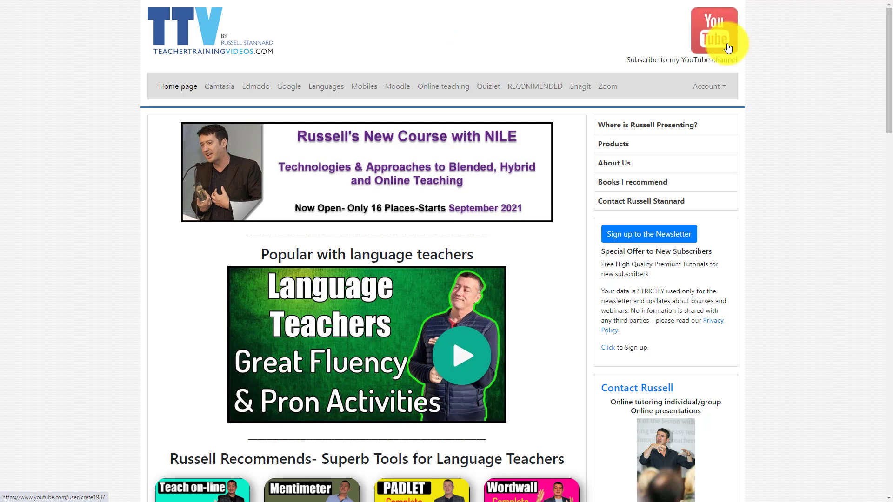
drag(886, 112, 890, 166)
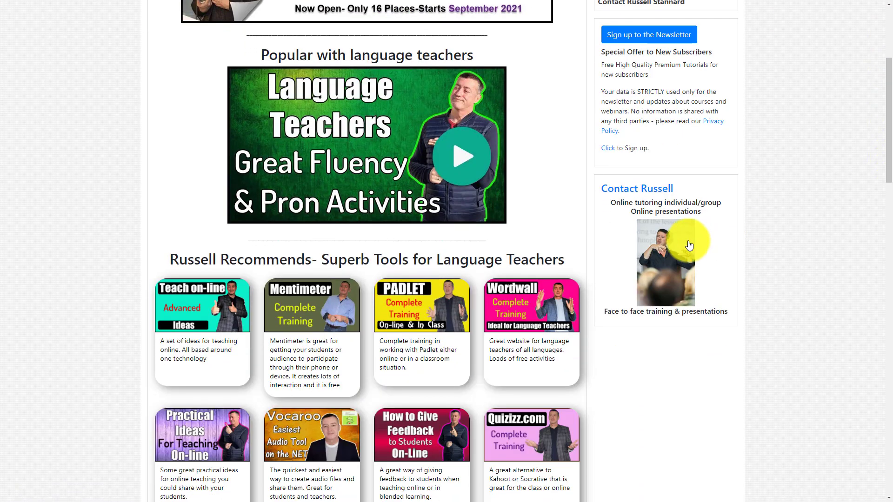